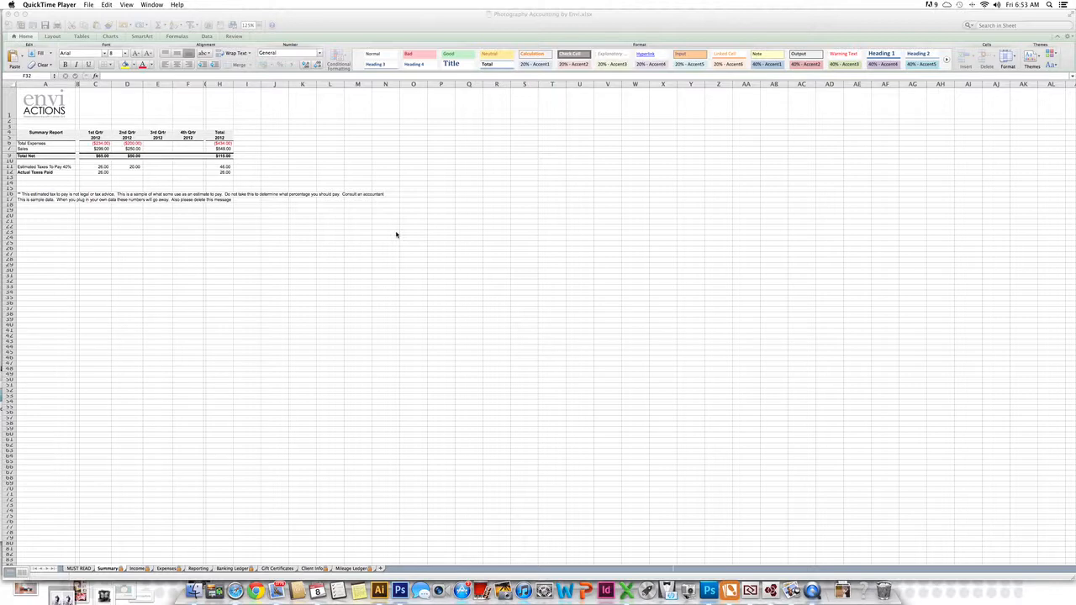
Read the usage notes for each page on the MUST READ sheet
{"action": "left_click", "coordinate": [220, 268]}
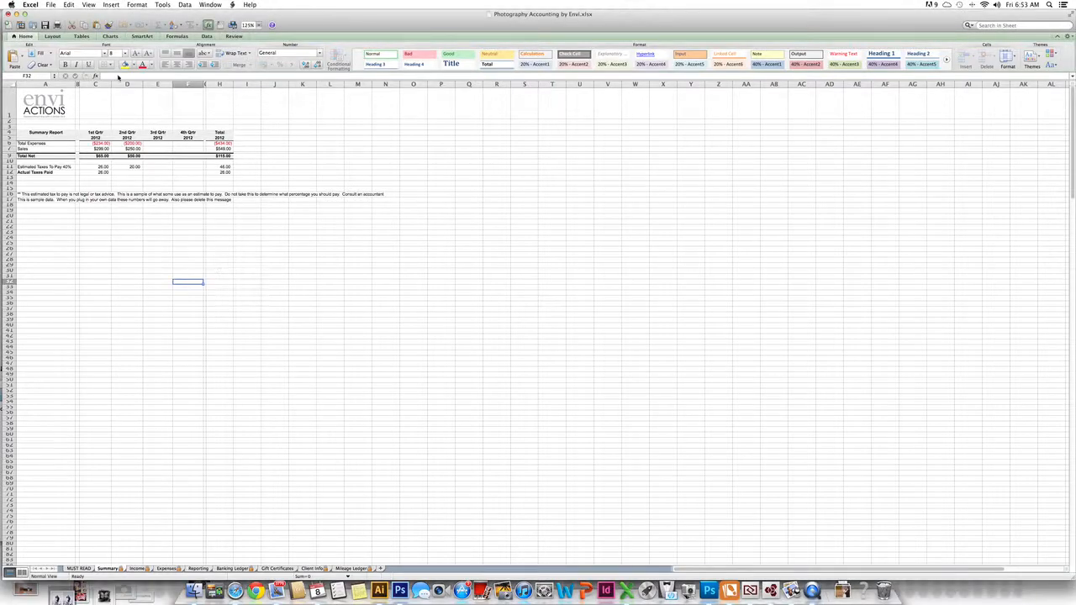
{"action": "left_click", "coordinate": [267, 140]}
{"action": "left_click", "coordinate": [81, 569]}
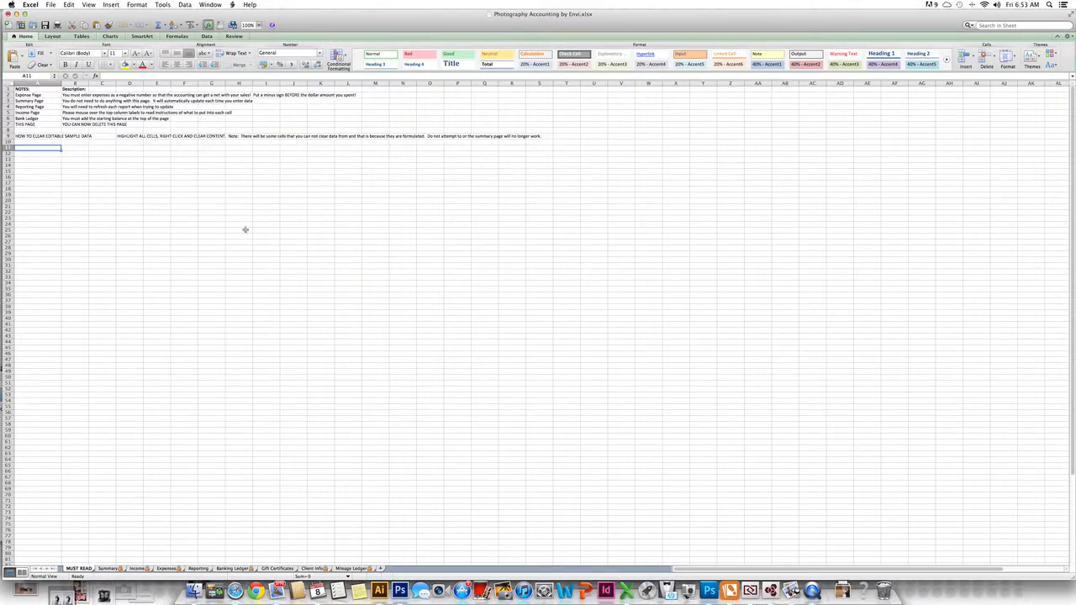
{"action": "left_click", "coordinate": [39, 95]}
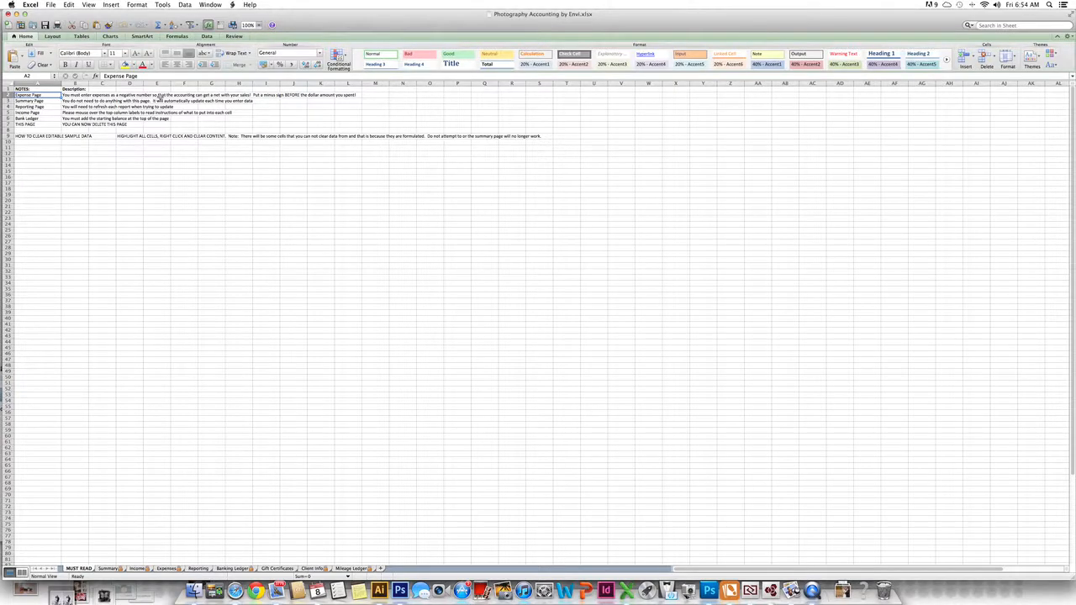
{"action": "scroll", "coordinate": [145, 202], "scroll_direction": "right", "scroll_amount": 3}
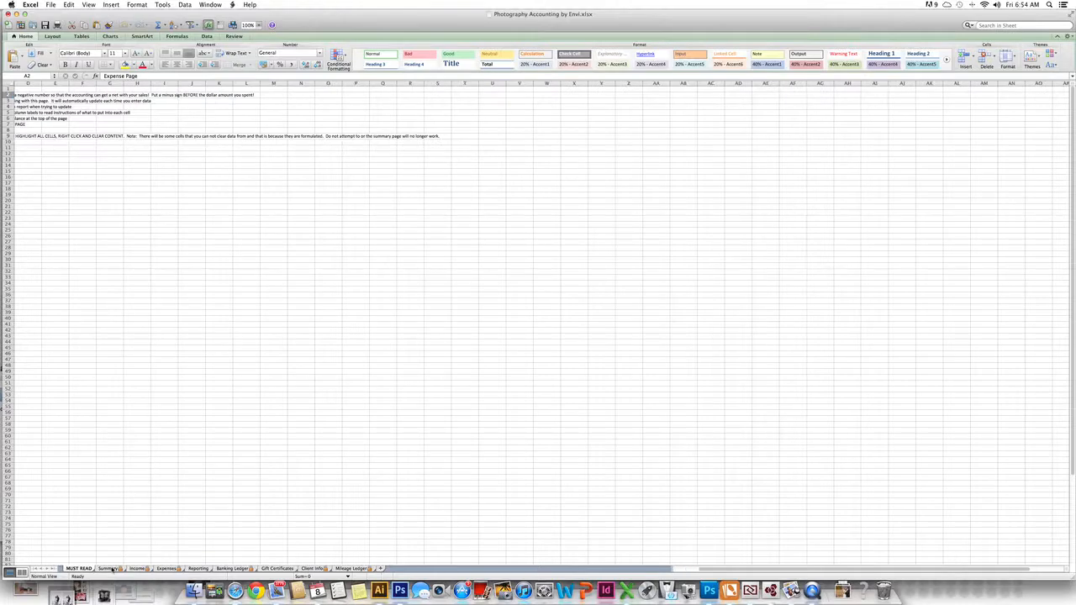
Review the Summary sheet, and on the Income sheet check row 3's client name, cost before discount, discount and deposit
{"action": "left_click", "coordinate": [109, 570]}
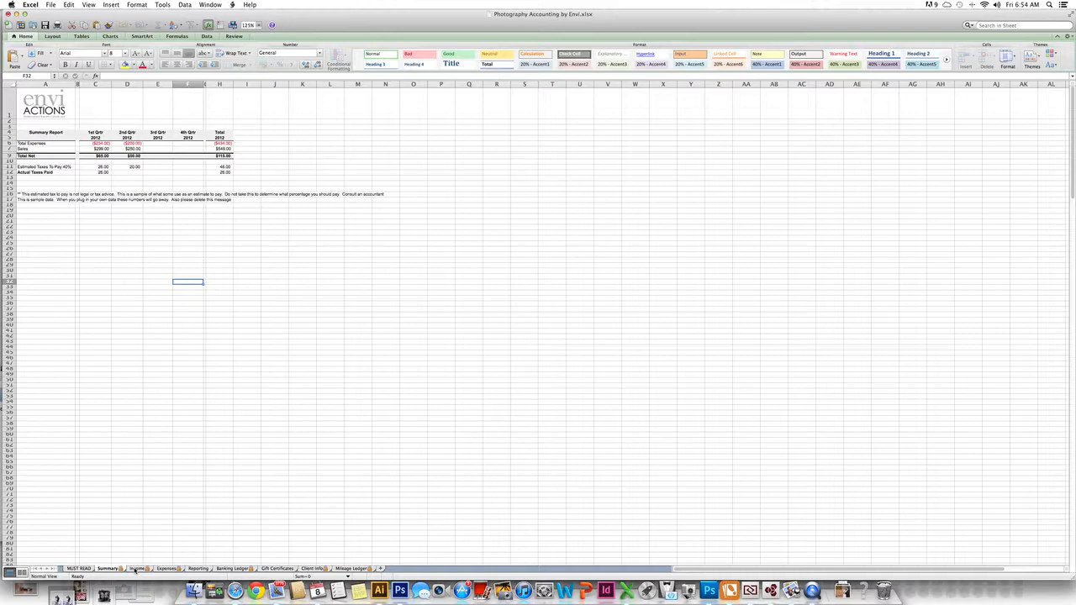
{"action": "left_click", "coordinate": [135, 569]}
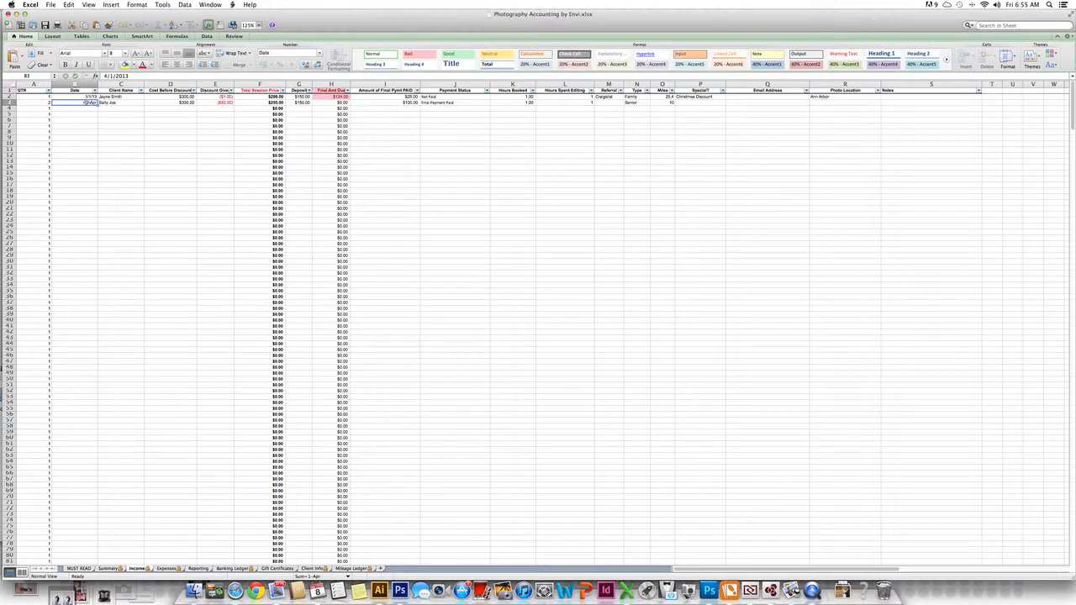
{"action": "left_click", "coordinate": [115, 102]}
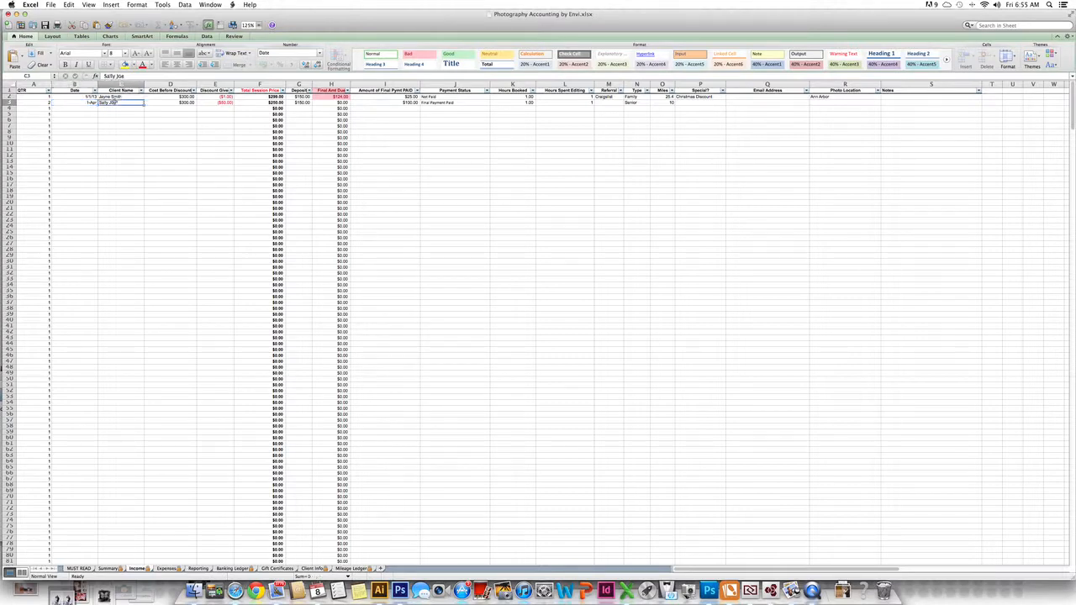
{"action": "left_click", "coordinate": [168, 103]}
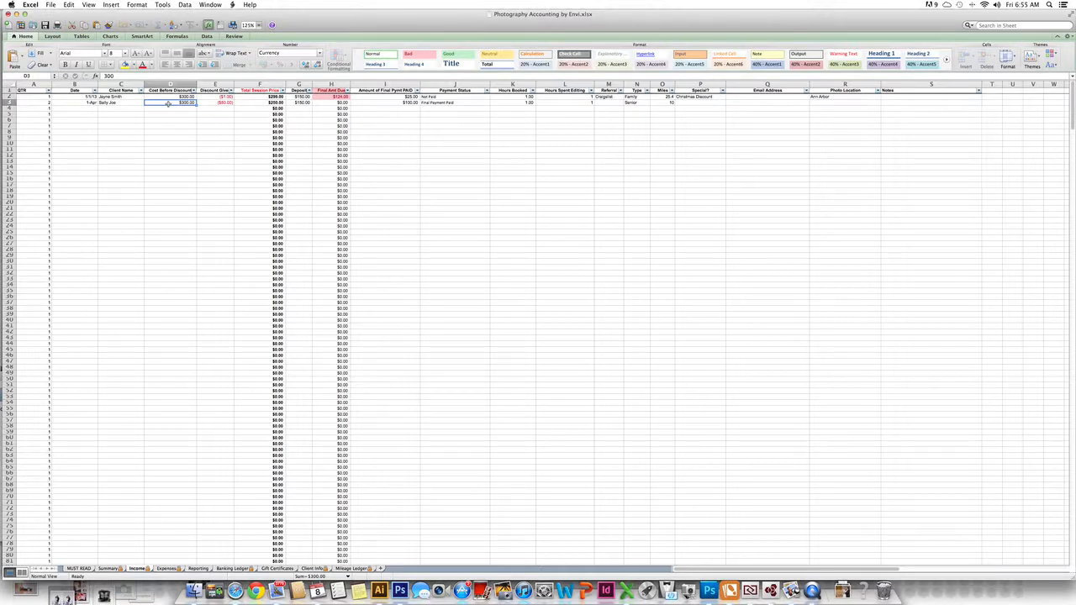
{"action": "left_click", "coordinate": [225, 103]}
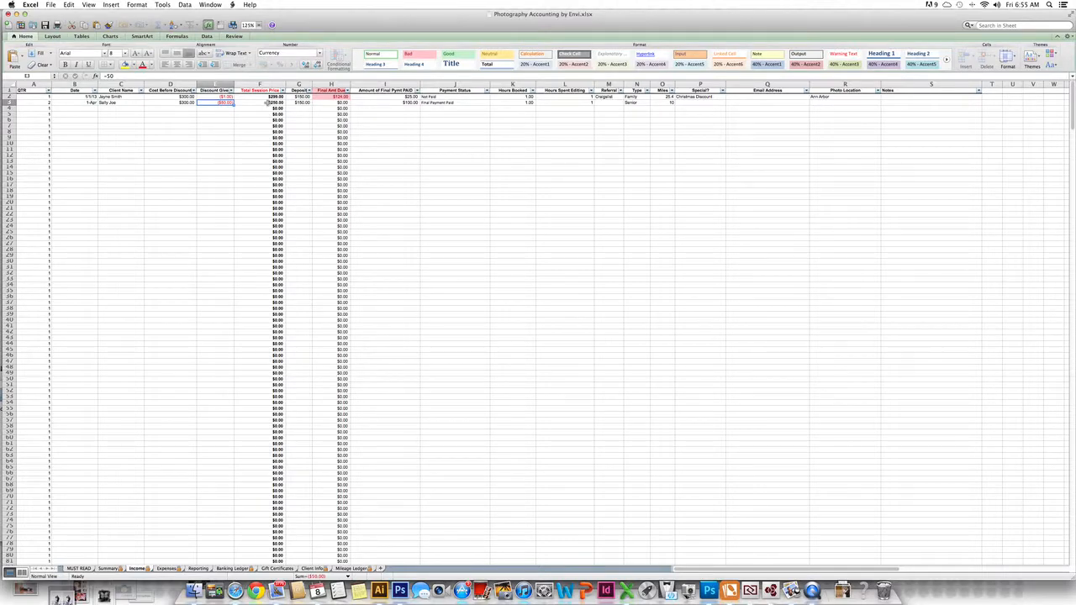
{"action": "left_click", "coordinate": [300, 102]}
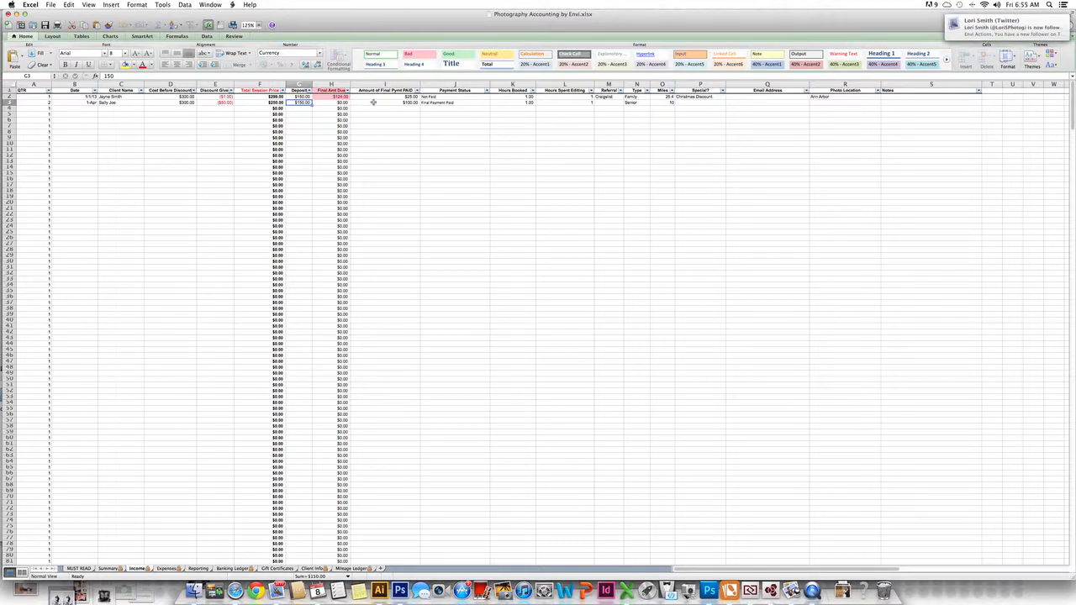
Clear the final payment amount in row 3 of the Income sheet and re-enter it as $100
{"action": "left_click", "coordinate": [372, 102]}
{"action": "key", "text": "BackSpace"}
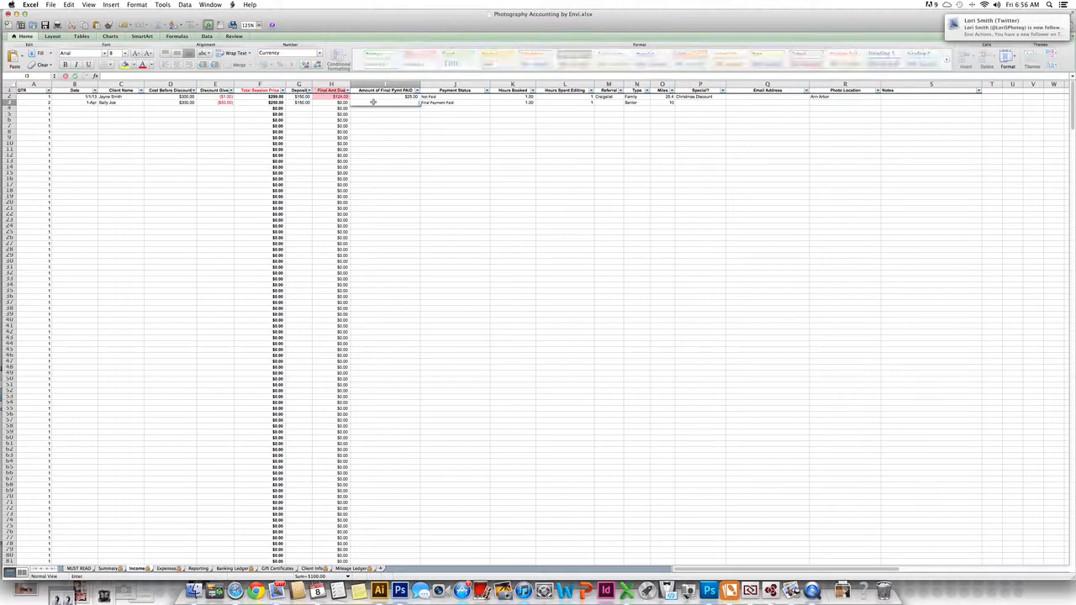
{"action": "key", "text": "Return"}
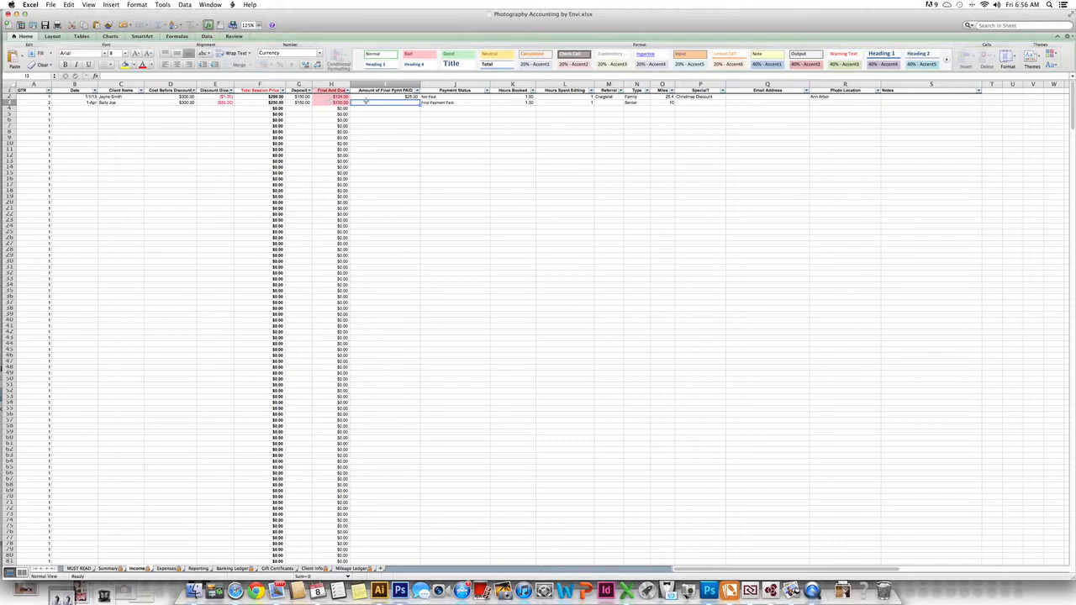
{"action": "type", "text": "$10"}
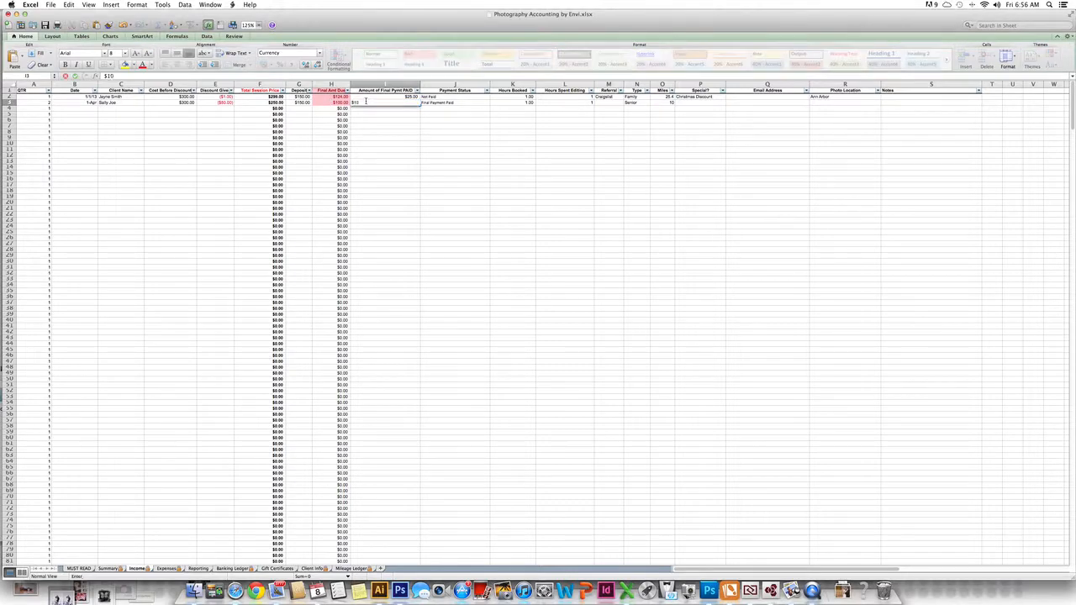
{"action": "type", "text": "0"}
{"action": "key", "text": "Tab"}
{"action": "scroll", "coordinate": [362, 105], "scroll_direction": "down", "scroll_amount": 1}
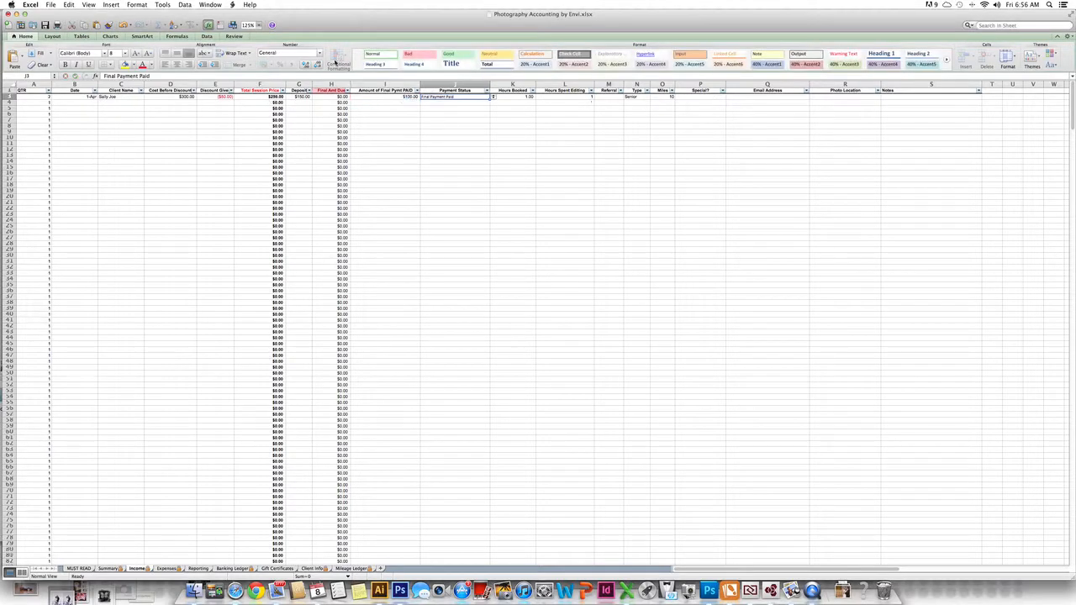
{"action": "scroll", "coordinate": [354, 108], "scroll_direction": "up", "scroll_amount": 1}
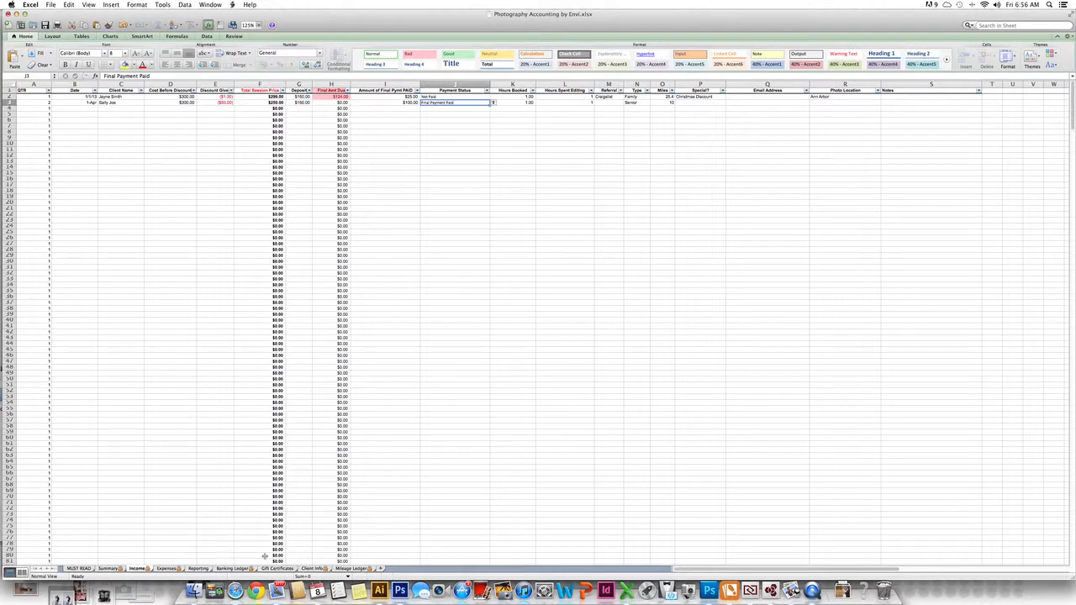
Review the WHCC canvas purchase on the Expenses sheet, including its description, date, category and client name
{"action": "left_click", "coordinate": [167, 569]}
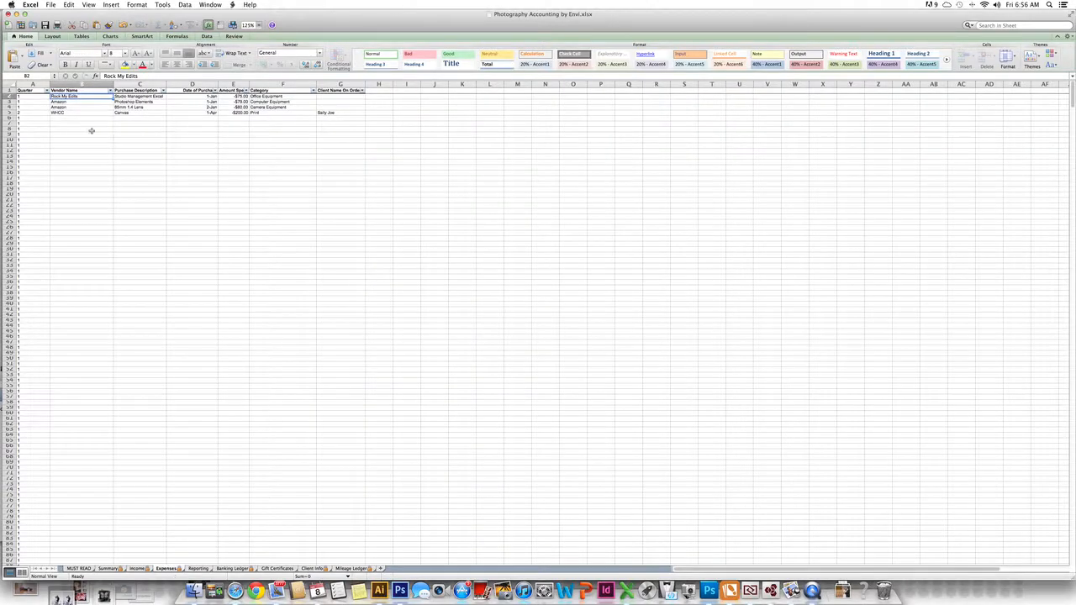
{"action": "left_click", "coordinate": [63, 117]}
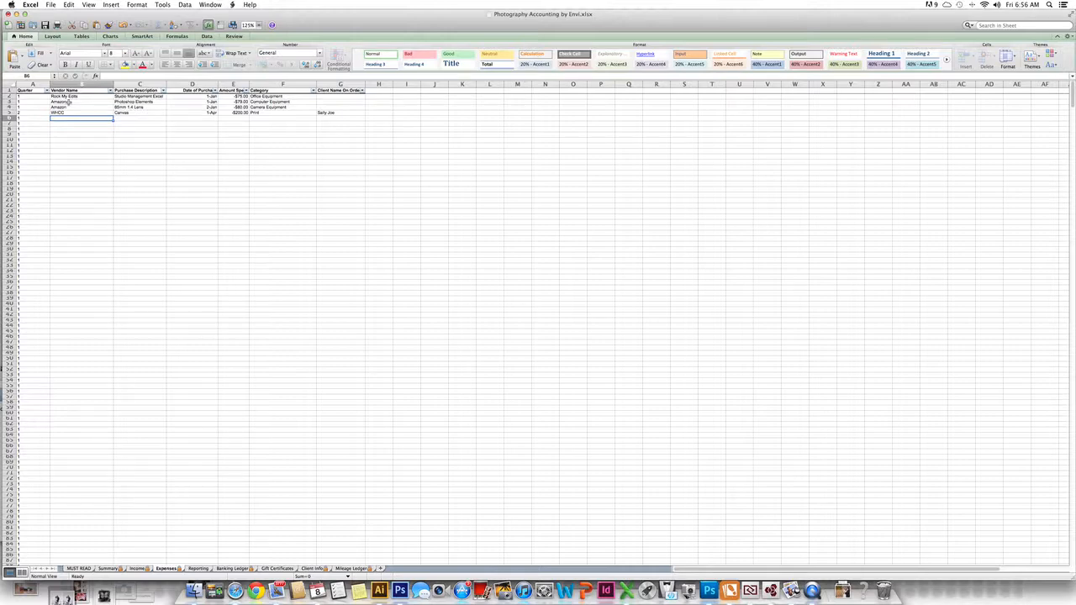
{"action": "left_click", "coordinate": [140, 113]}
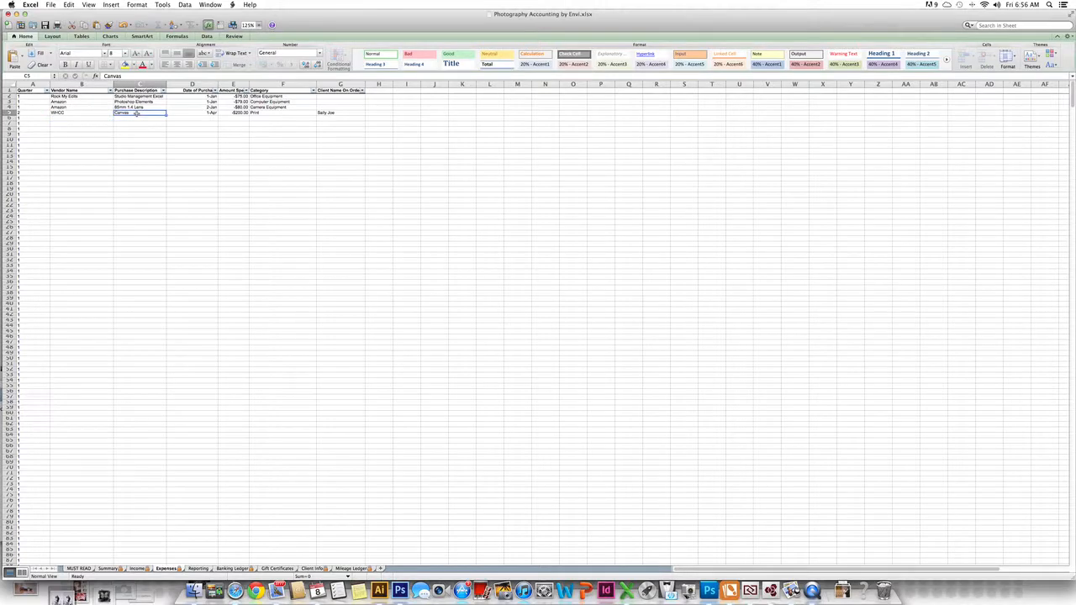
{"action": "left_click", "coordinate": [189, 112]}
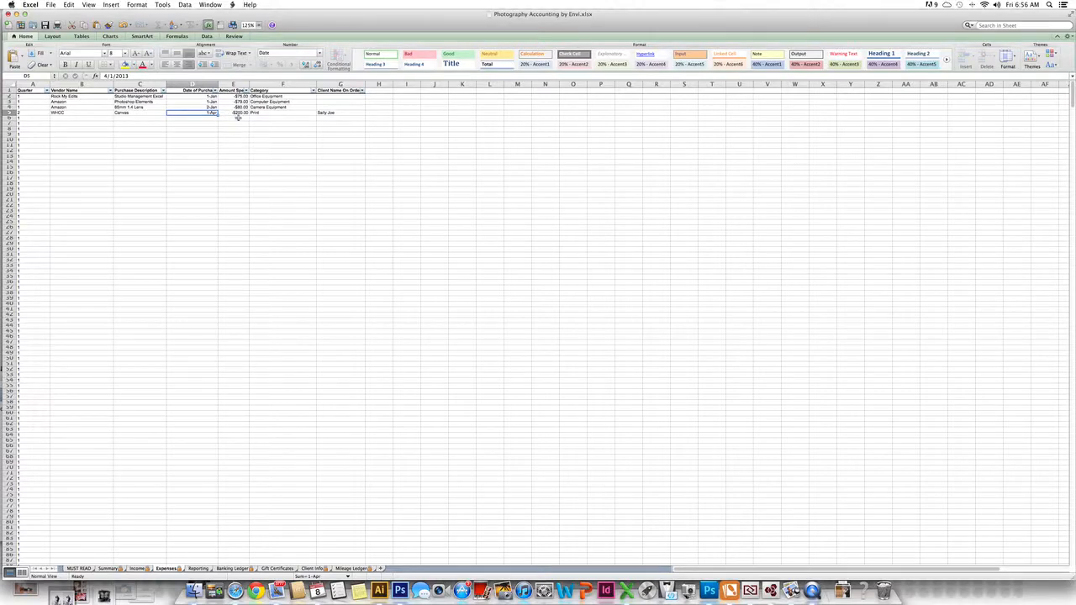
{"action": "left_click", "coordinate": [272, 114]}
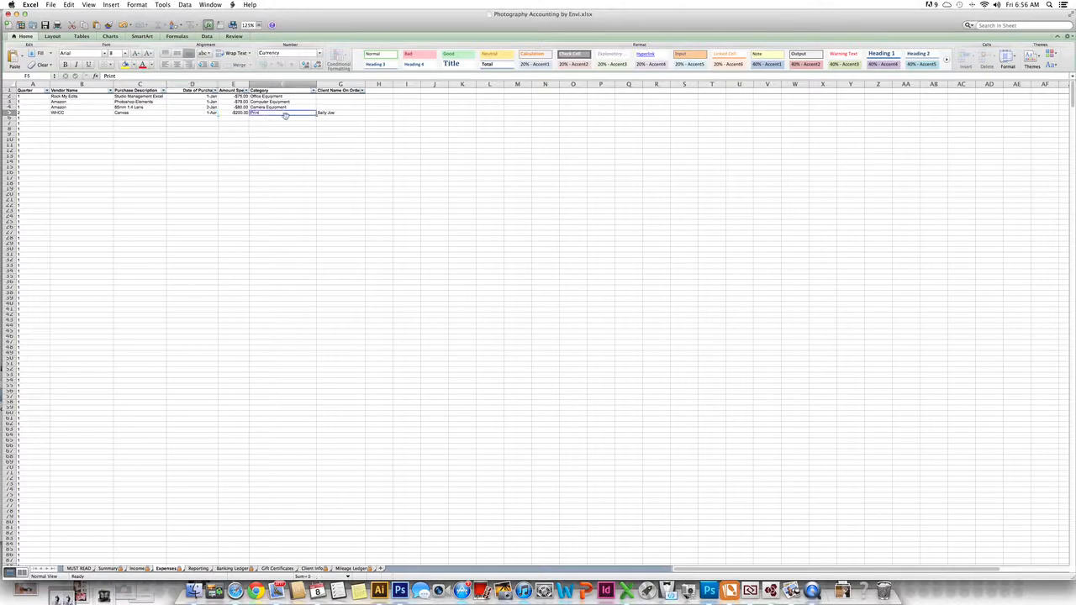
{"action": "left_click", "coordinate": [323, 114]}
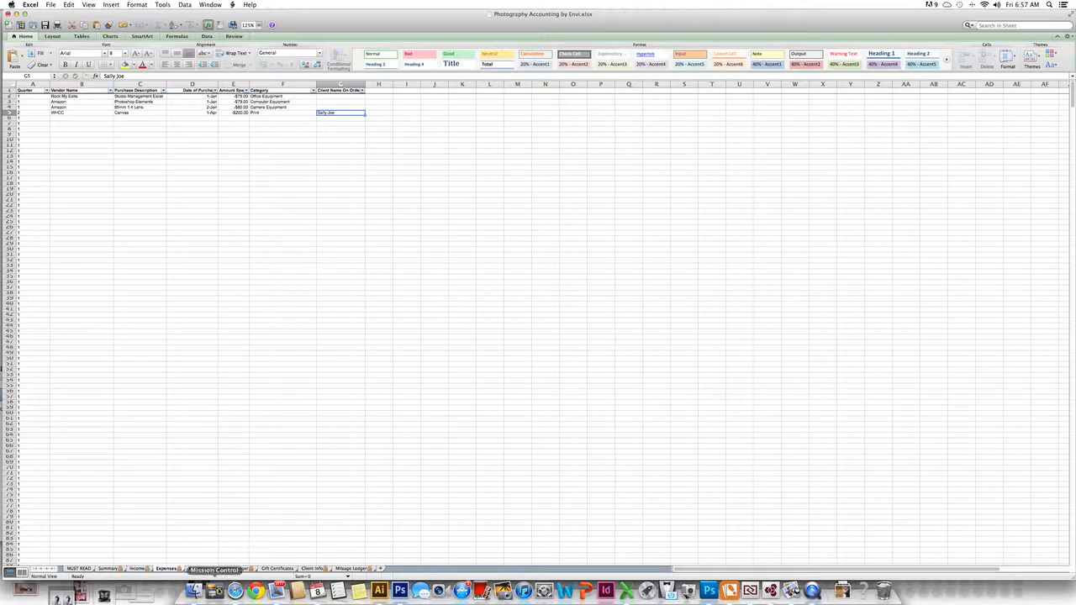
Refresh the Sum of Expenses pivot table on the Reporting sheet
{"action": "left_click", "coordinate": [197, 570]}
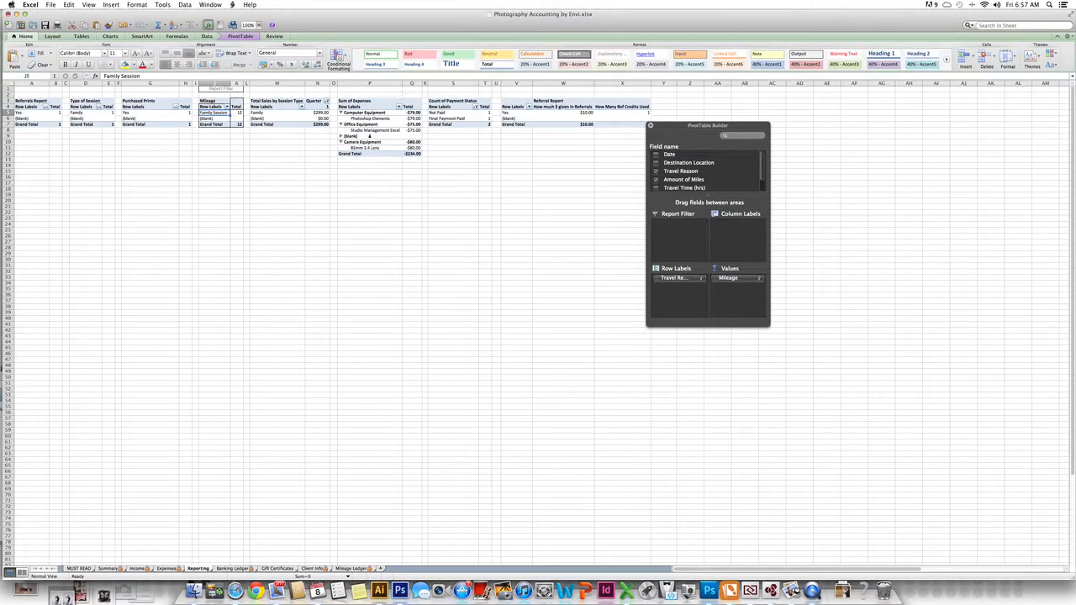
{"action": "left_click", "coordinate": [390, 141]}
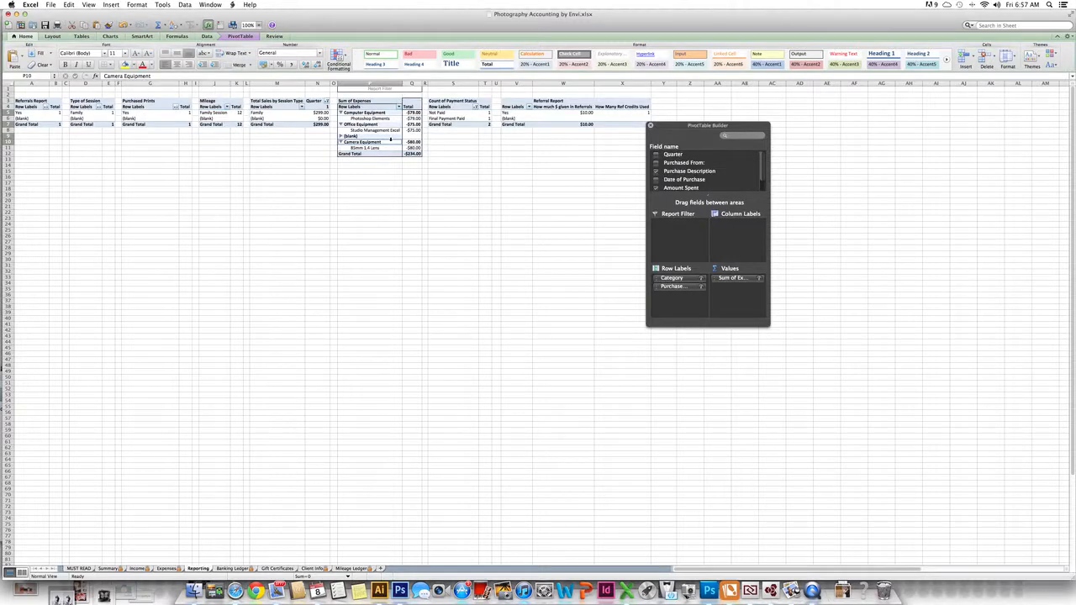
{"action": "right_click", "coordinate": [380, 118]}
{"action": "left_click", "coordinate": [390, 148]}
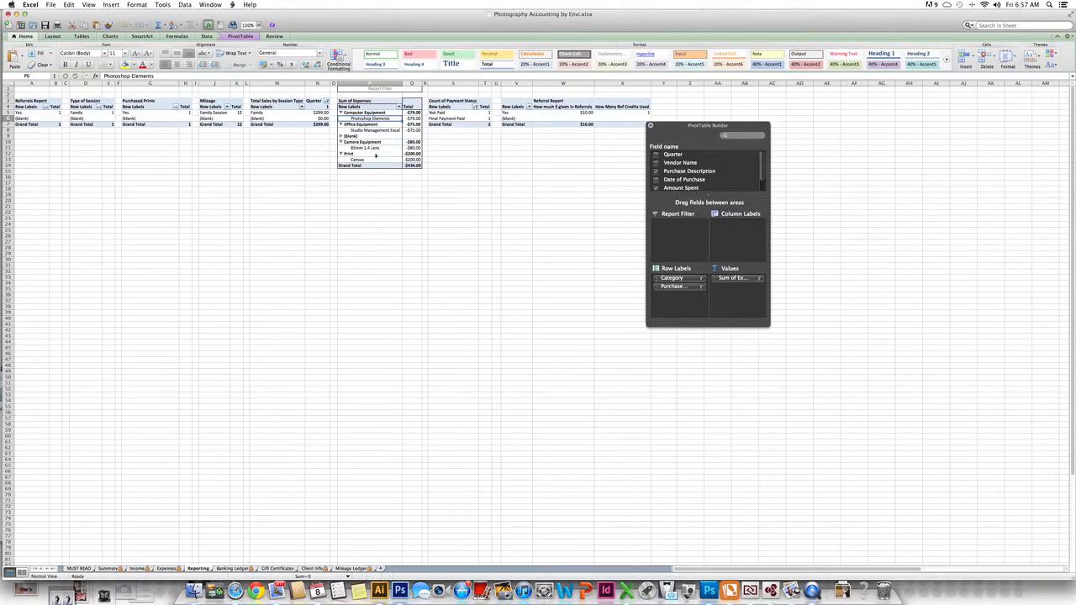
Inspect the Print category in the expenses report, plus the Type of Session and Mileage reports
{"action": "left_click", "coordinate": [348, 154]}
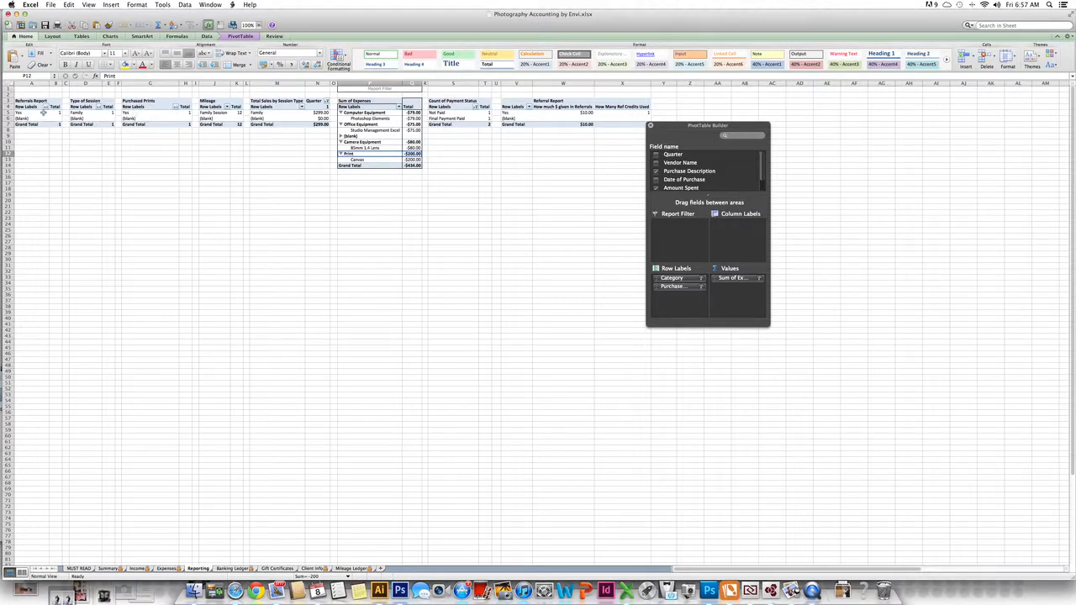
{"action": "left_click", "coordinate": [94, 113]}
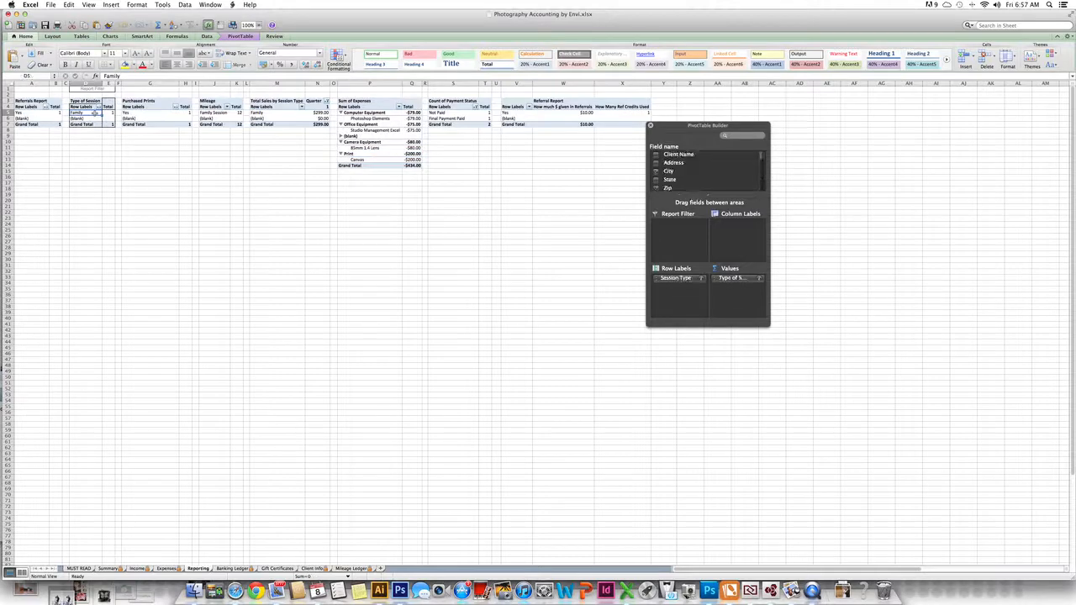
{"action": "left_click", "coordinate": [218, 112]}
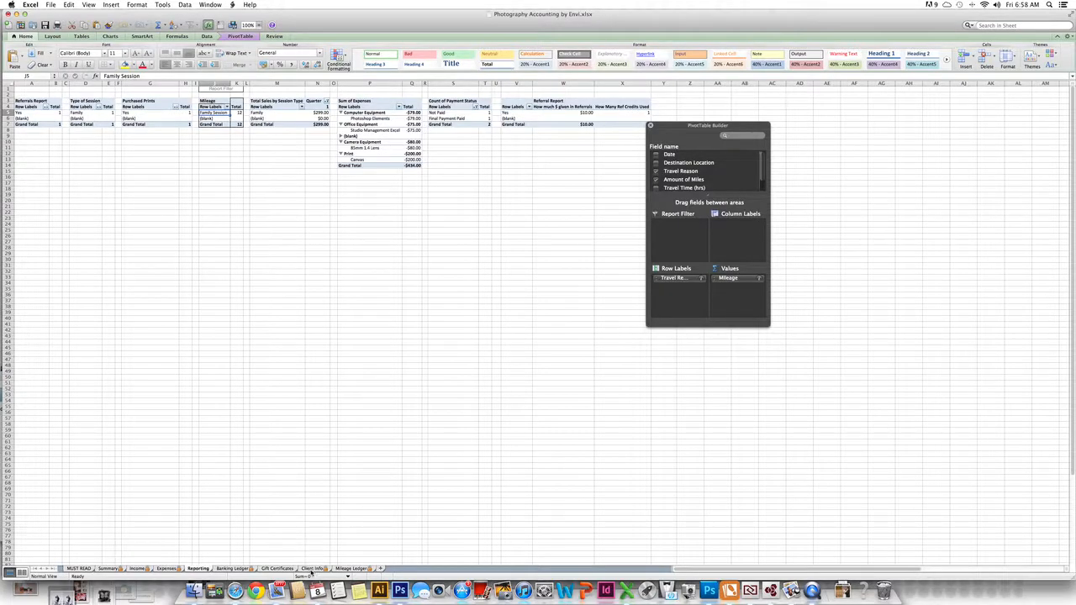
Check the starting balance on the Banking Ledger sheet and view the Gift Certificates sheet
{"action": "left_click", "coordinate": [232, 569]}
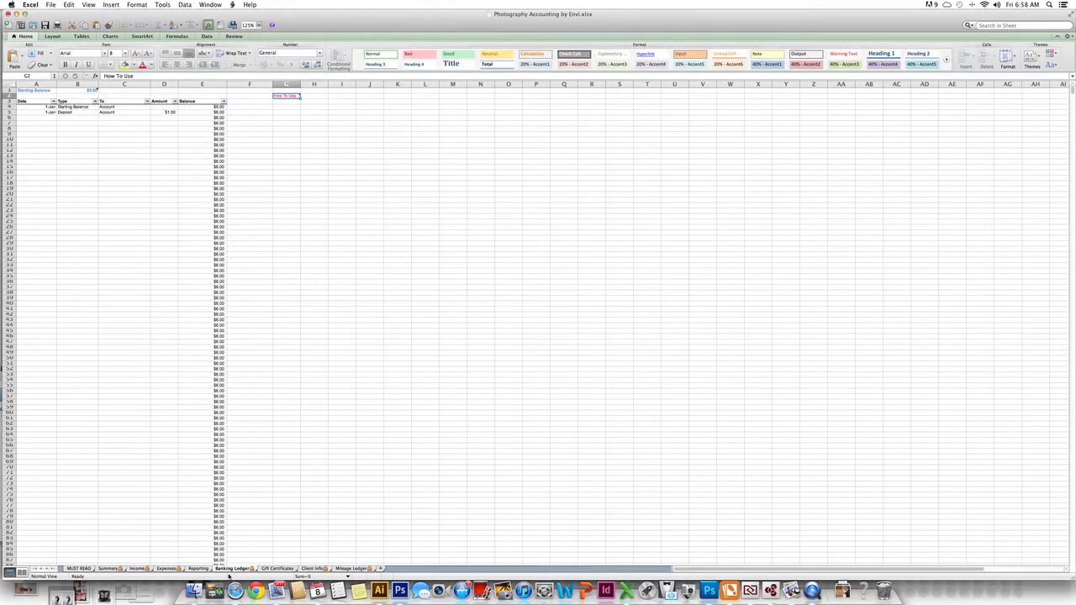
{"action": "left_click", "coordinate": [90, 91]}
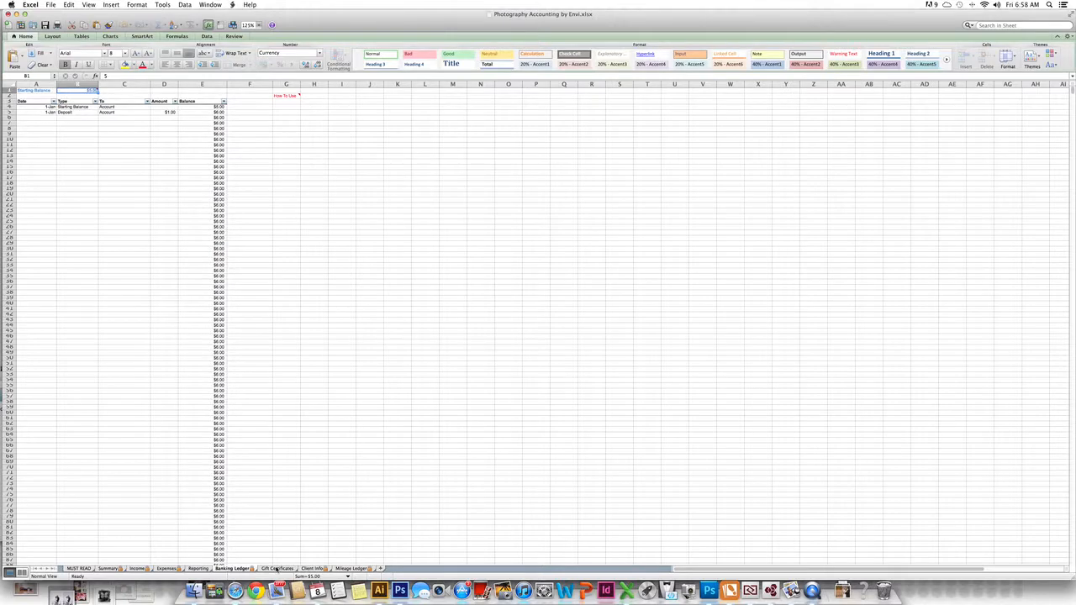
{"action": "left_click", "coordinate": [276, 569]}
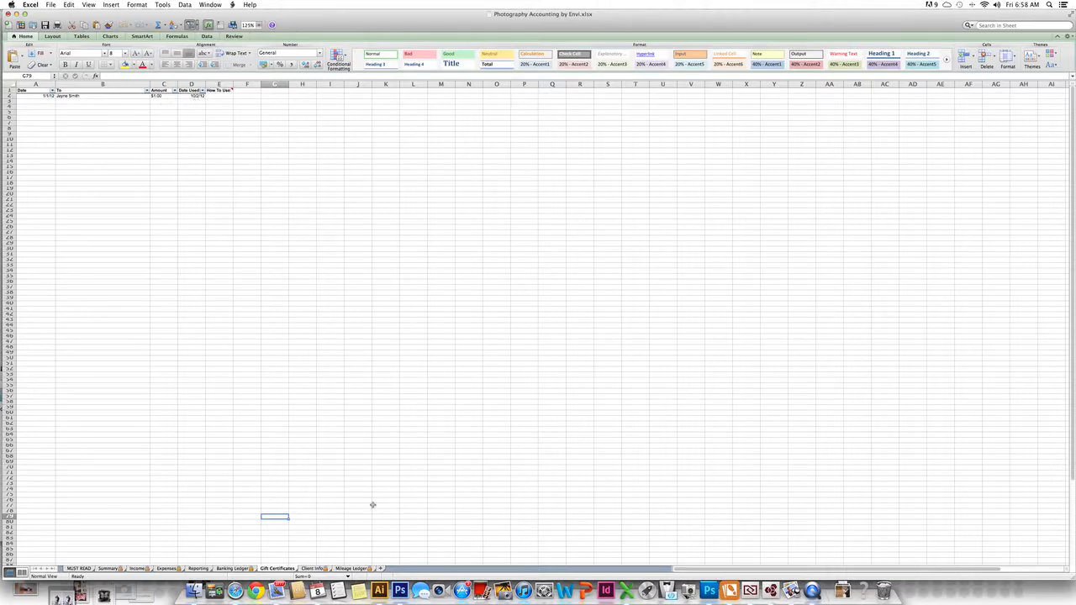
On the Client Info sheet, set the first client's referral credits to 50 in column J and 25 in column K
{"action": "left_click", "coordinate": [312, 569]}
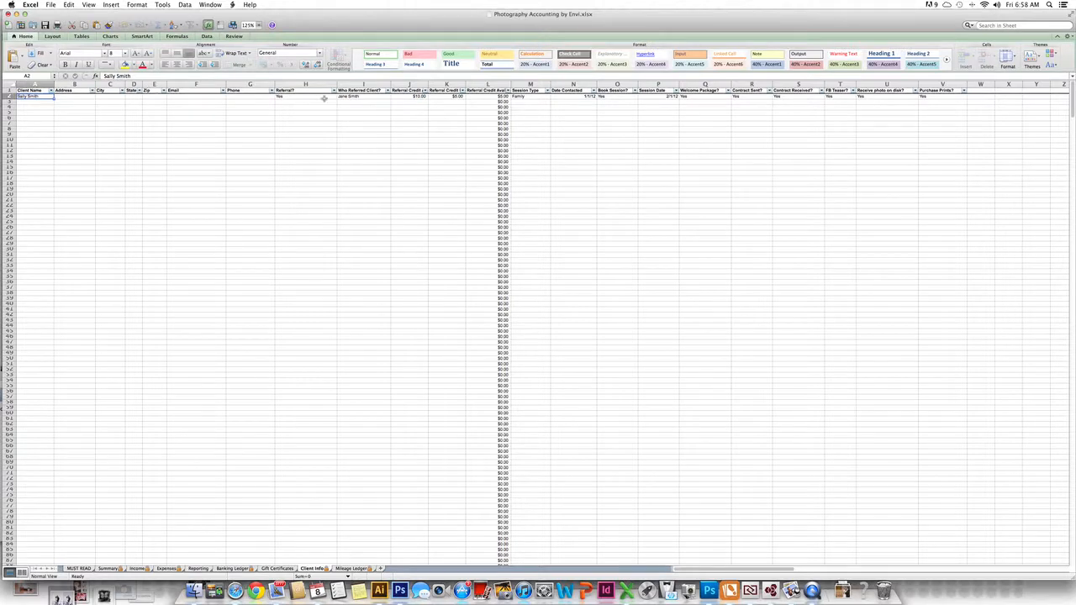
{"action": "left_click", "coordinate": [407, 97]}
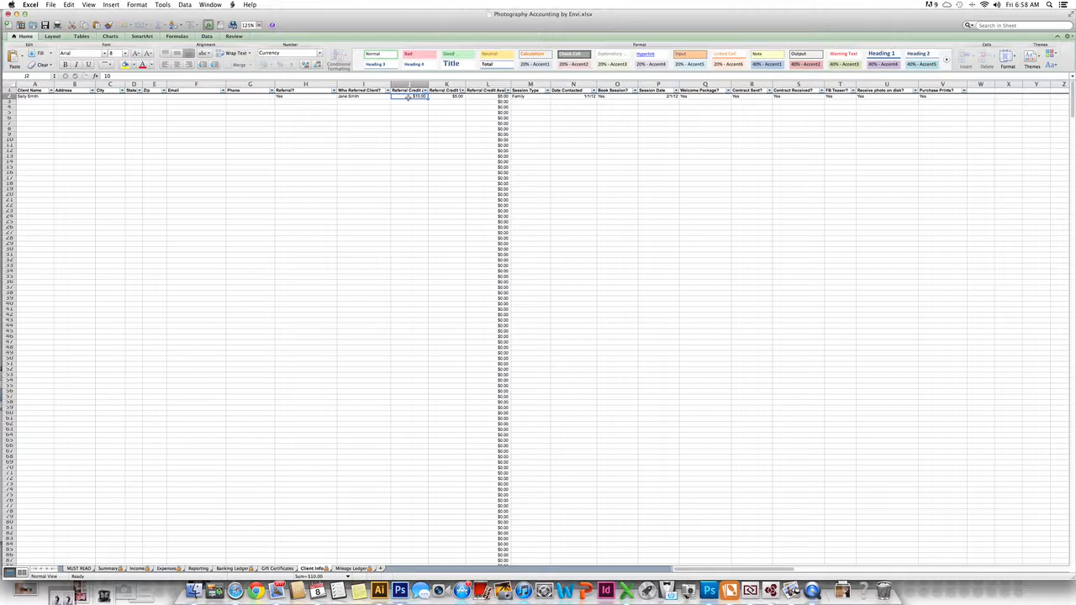
{"action": "type", "text": "50"}
{"action": "key", "text": "Tab"}
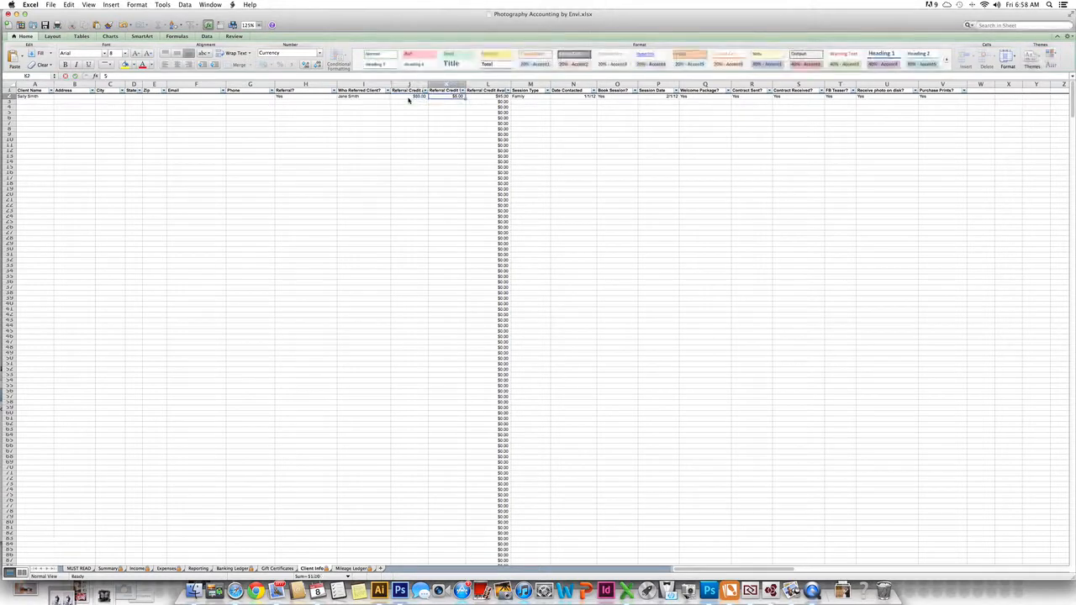
{"action": "type", "text": "25"}
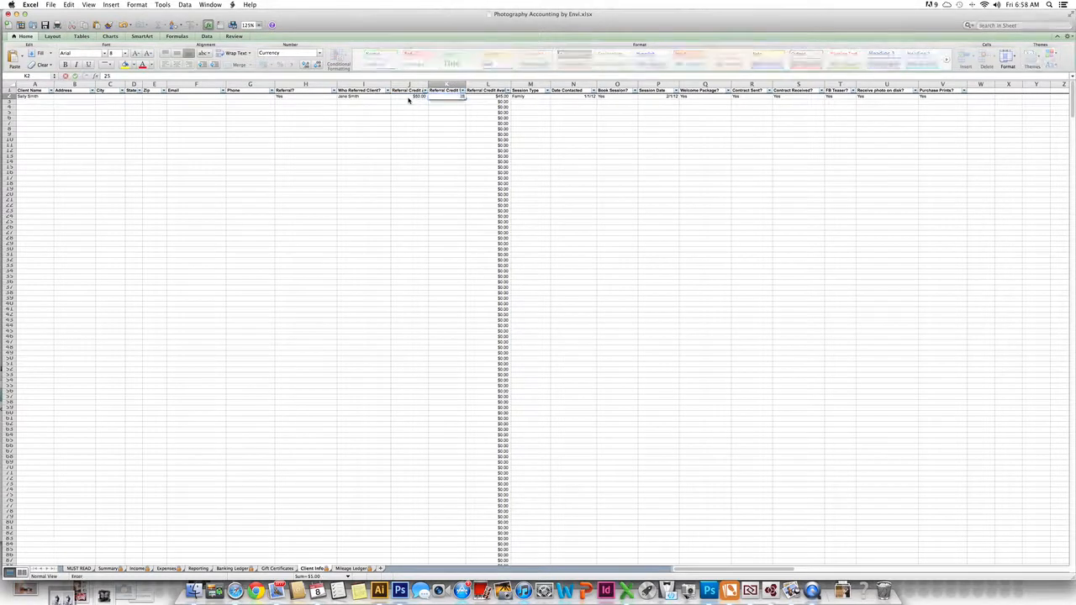
{"action": "key", "text": "Tab"}
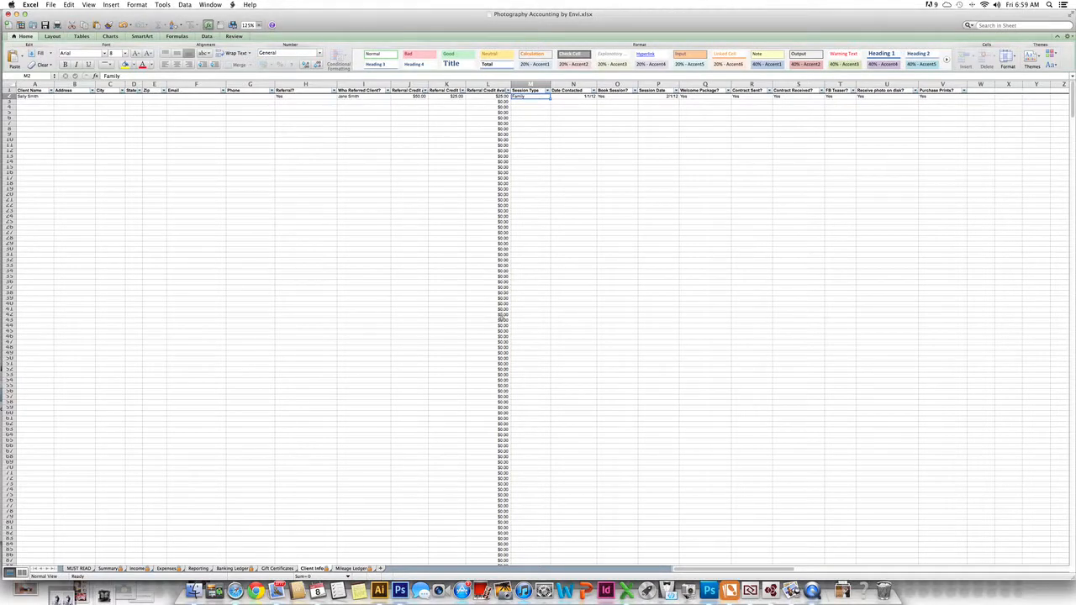
On the Mileage Ledger sheet, review the first entry's date, travel reason, amount of miles, travel time and client name
{"action": "left_click", "coordinate": [347, 569]}
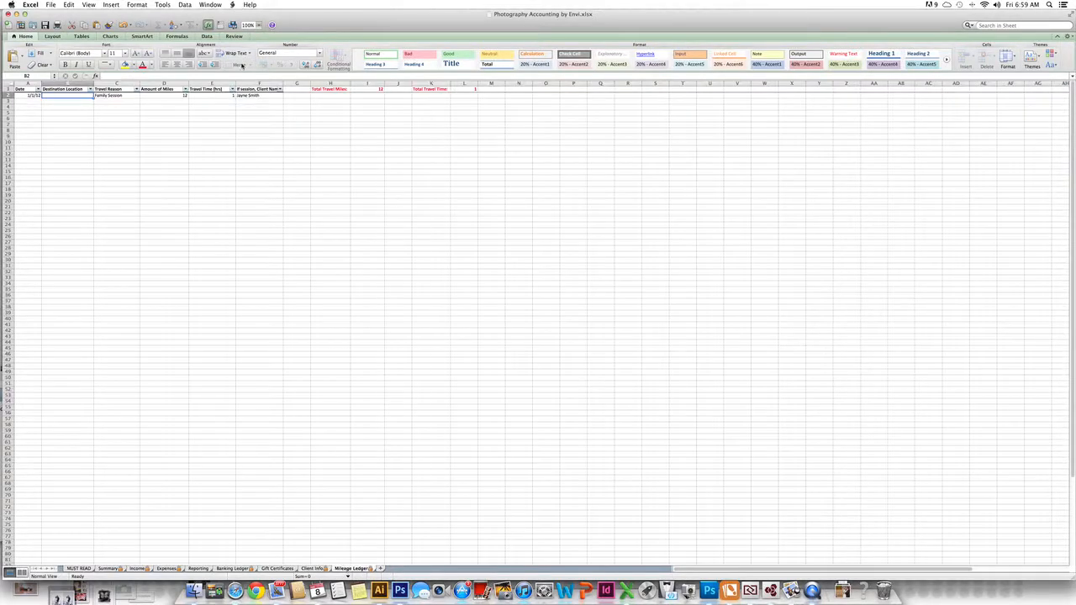
{"action": "left_click", "coordinate": [25, 96]}
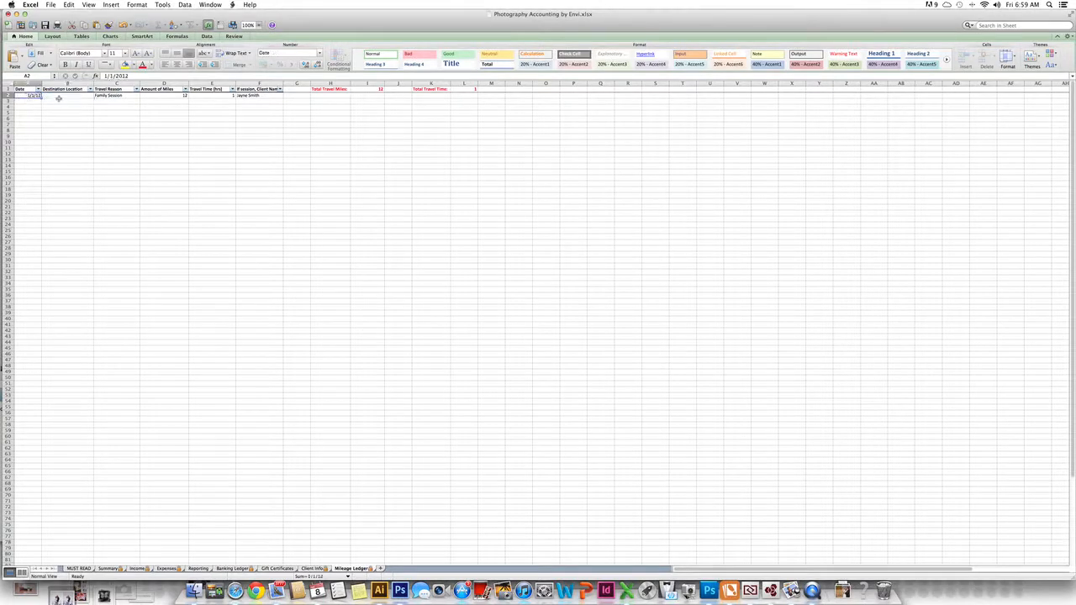
{"action": "left_click", "coordinate": [116, 96]}
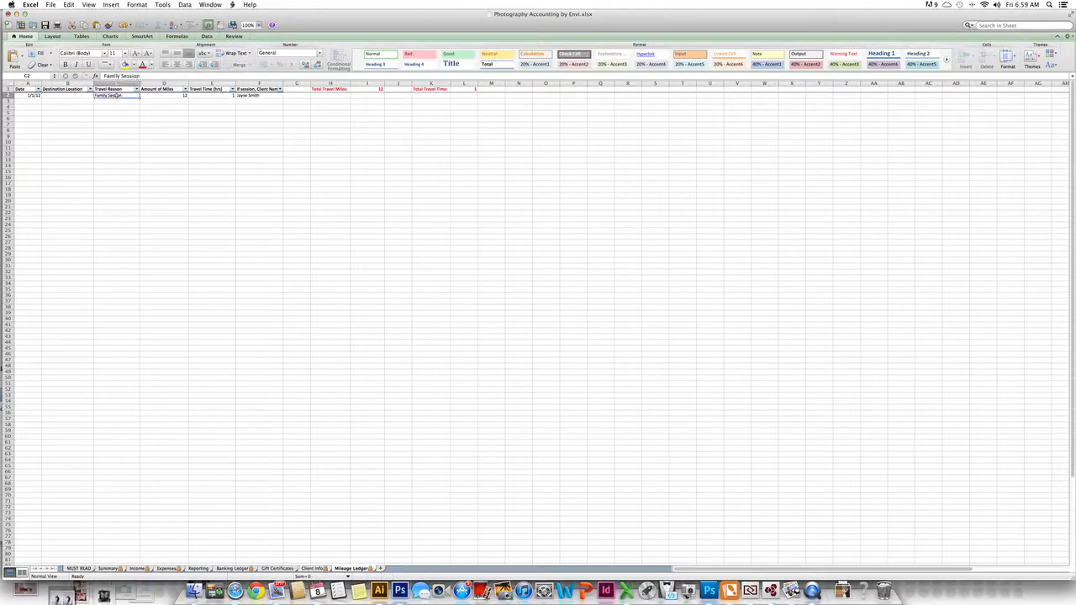
{"action": "left_click", "coordinate": [174, 95]}
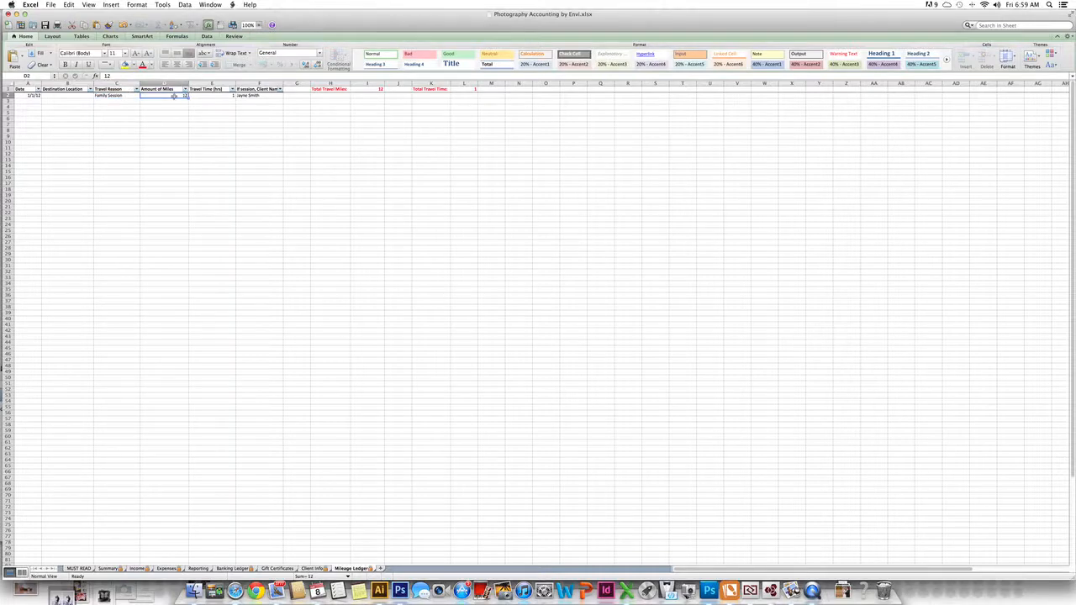
{"action": "left_click", "coordinate": [222, 95]}
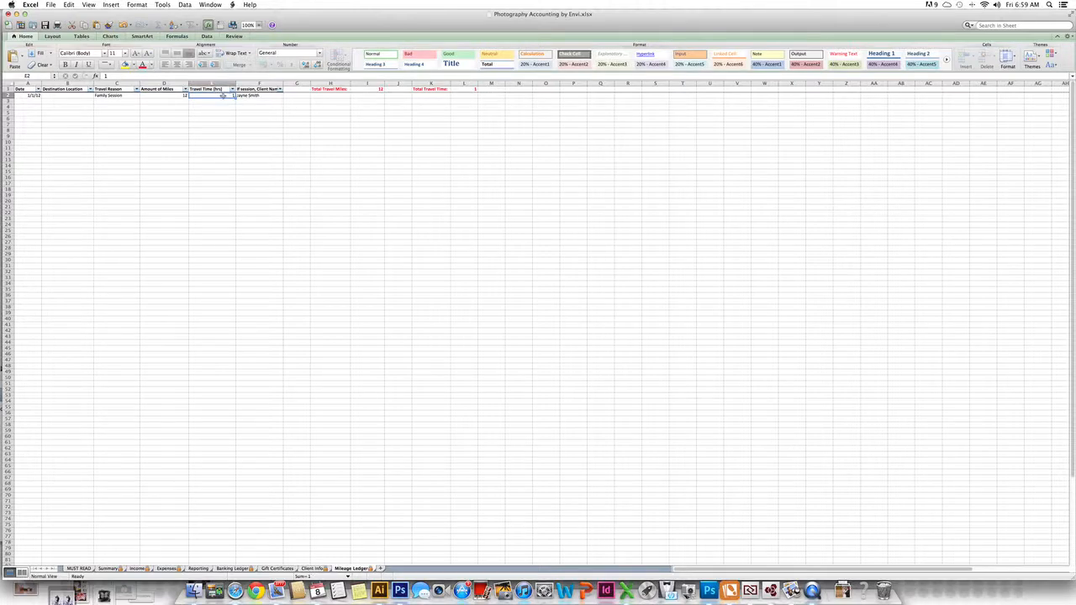
{"action": "left_click", "coordinate": [249, 95]}
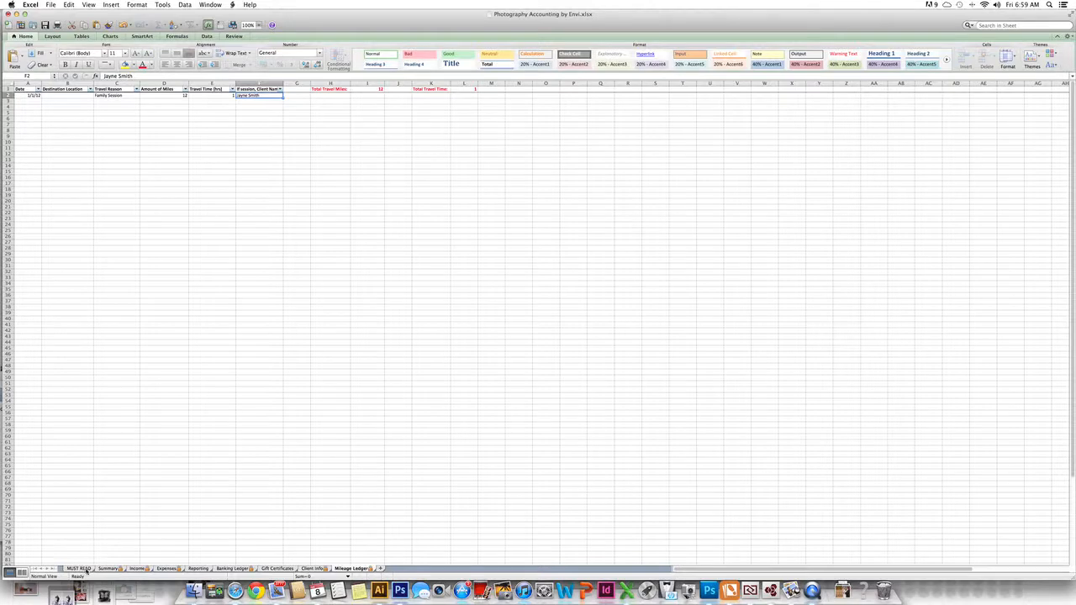
Remove the sheet protection from the Summary sheet
{"action": "left_click", "coordinate": [106, 569]}
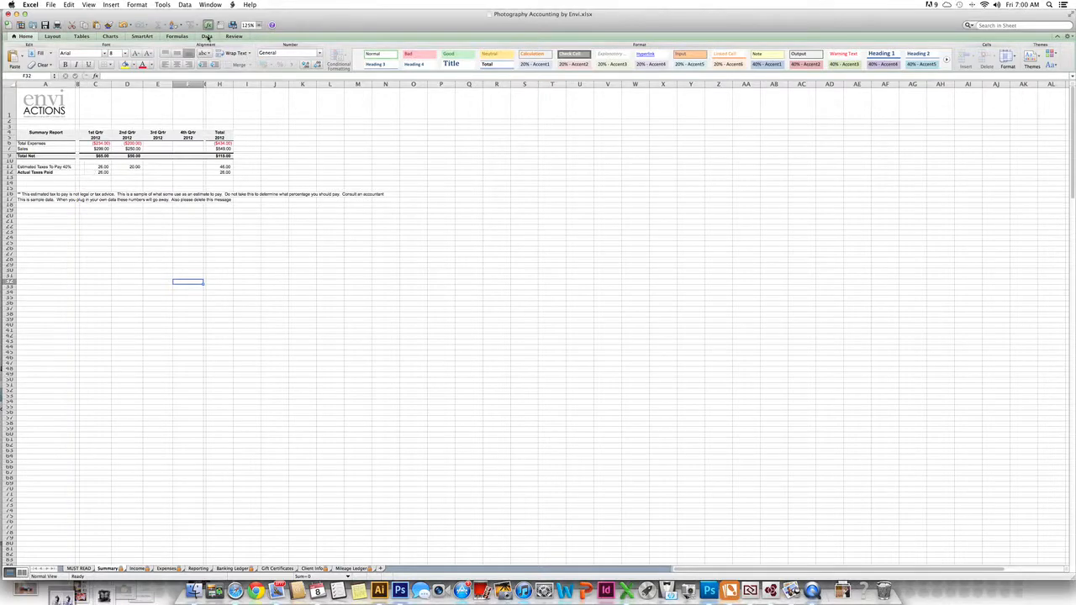
{"action": "left_click", "coordinate": [208, 36]}
{"action": "left_click", "coordinate": [233, 36]}
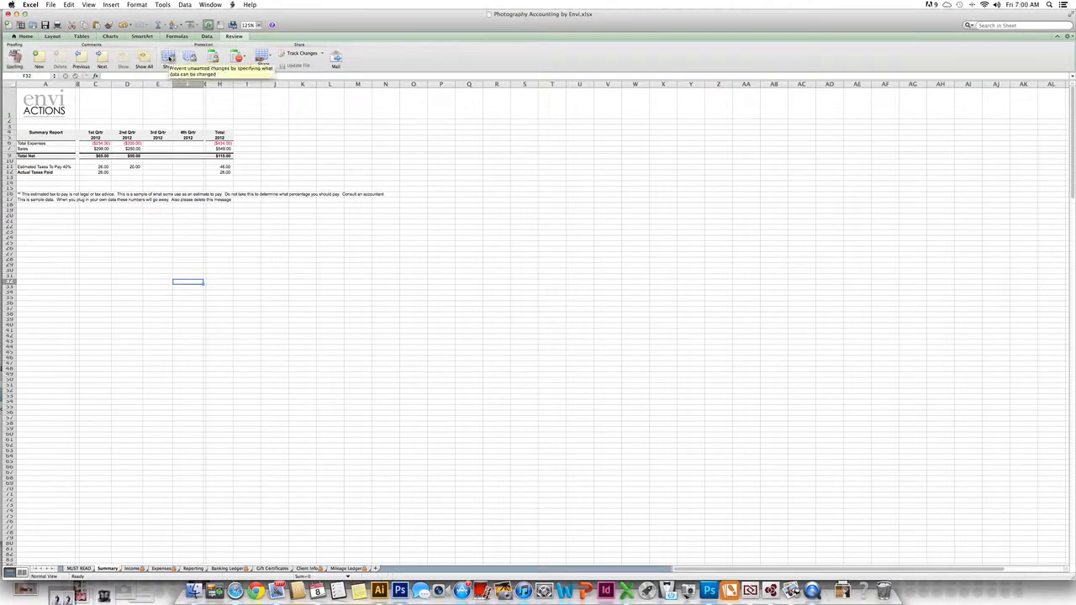
Change the 1st quarter estimated taxes formula in C11 to =C9*0.25
{"action": "left_click", "coordinate": [60, 167]}
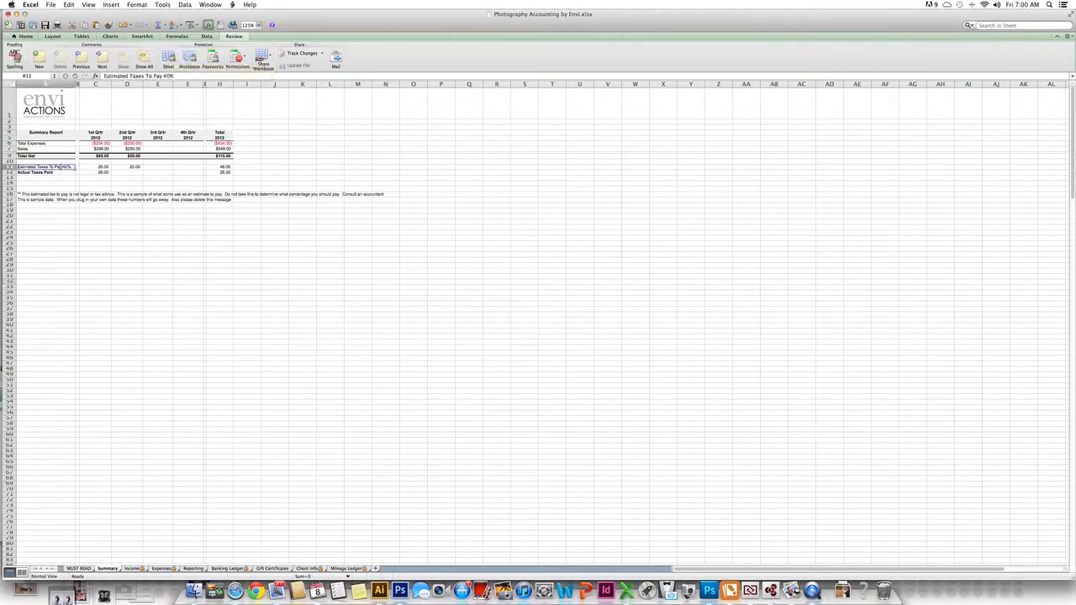
{"action": "left_click", "coordinate": [92, 168]}
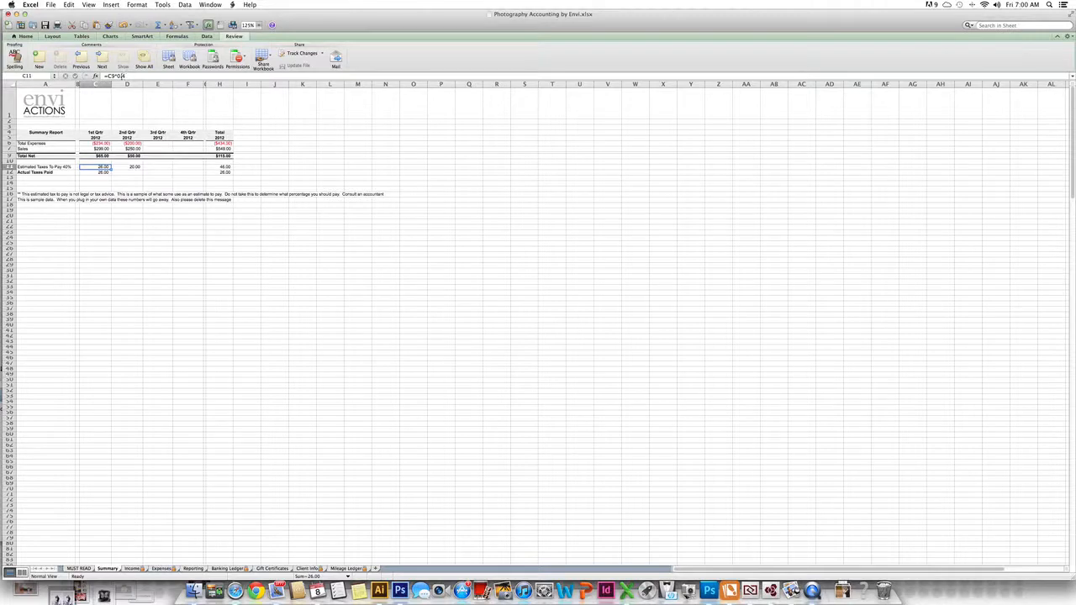
{"action": "left_click", "coordinate": [122, 76]}
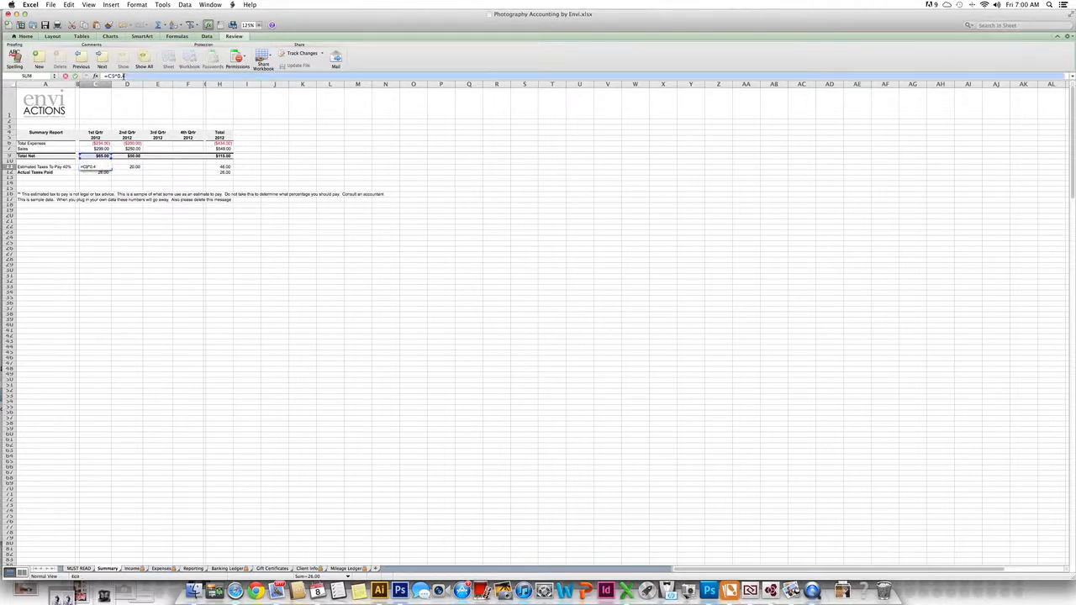
{"action": "type", "text": "25"}
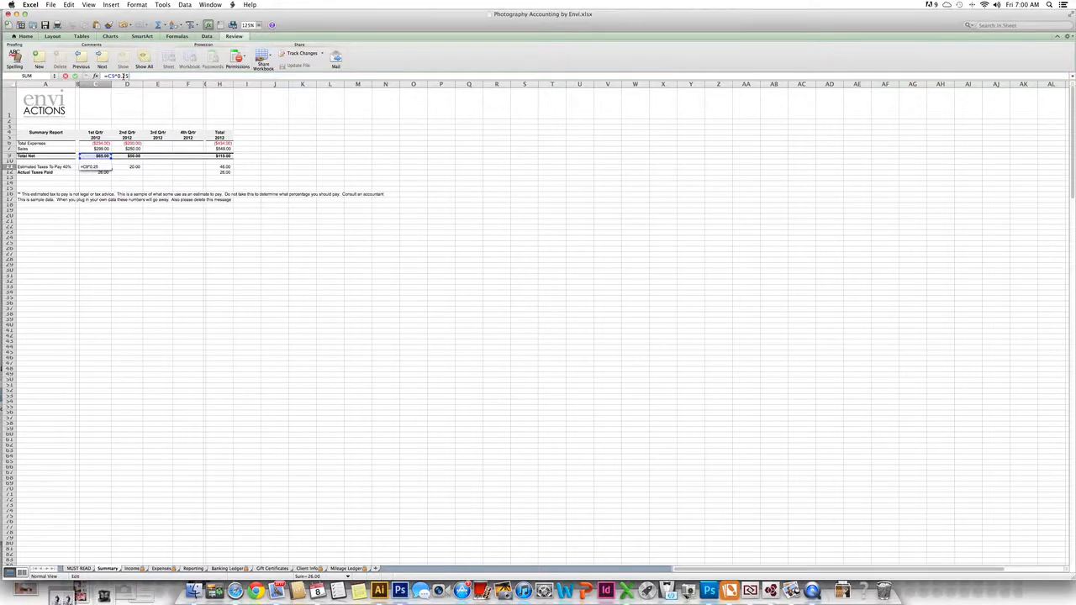
{"action": "key", "text": "Return"}
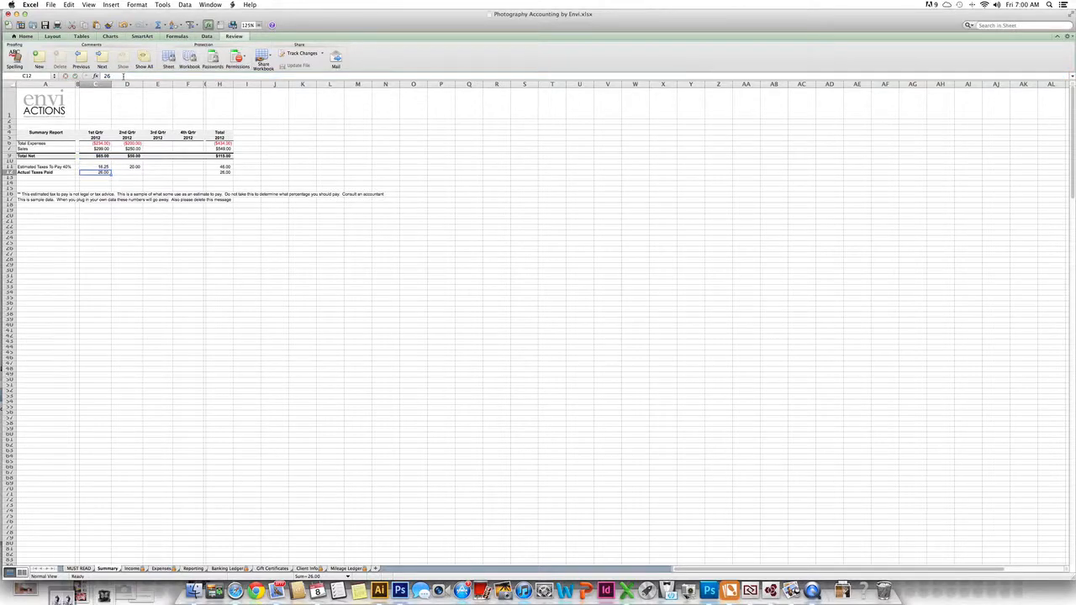